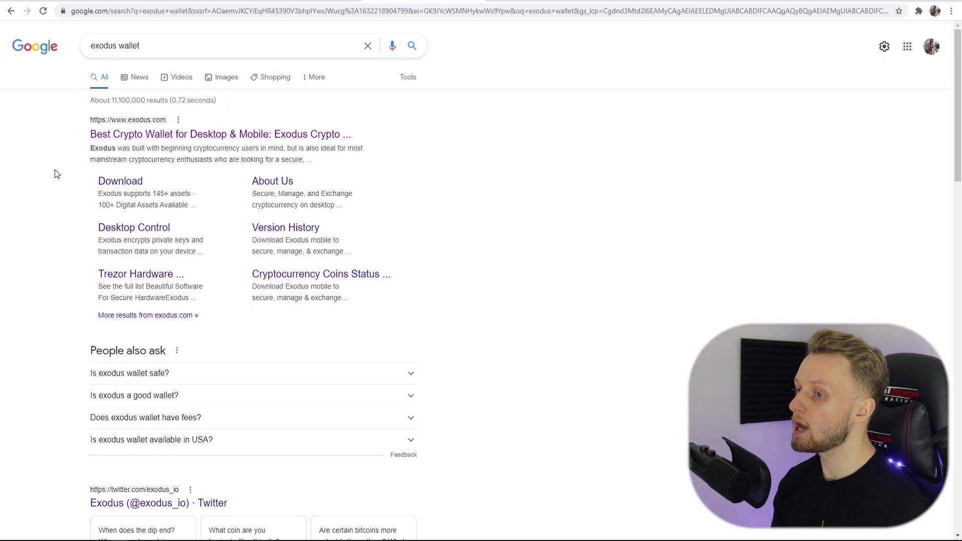
Open the 'Best Crypto Wallet for Desktop & Mobile: Exodus Crypto' result to load exodus.com
{"action": "left_click", "coordinate": [142, 120]}
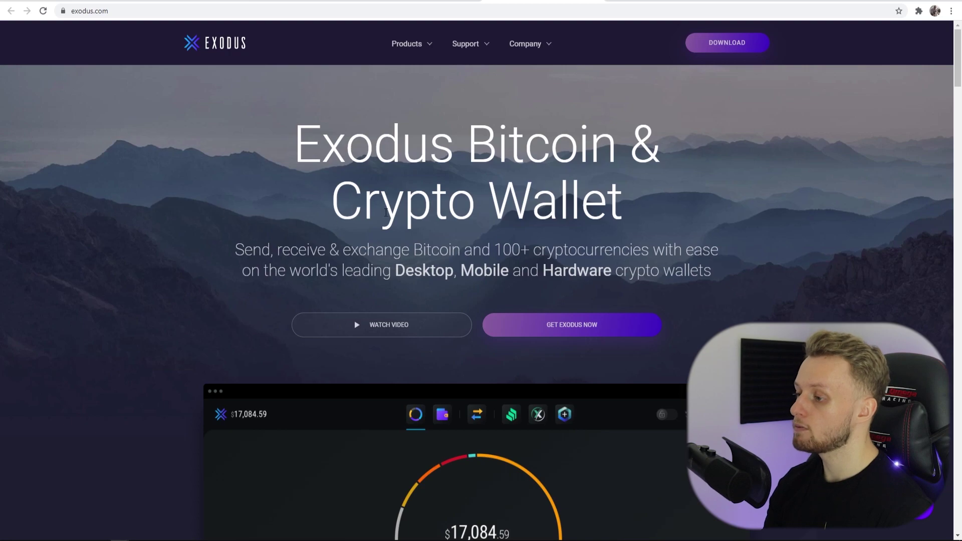
Look over the download page's Desktop 21.9.10 and Mobile sections, highlighting each heading
{"action": "scroll", "coordinate": [368, 246], "scroll_direction": "down", "scroll_amount": 10}
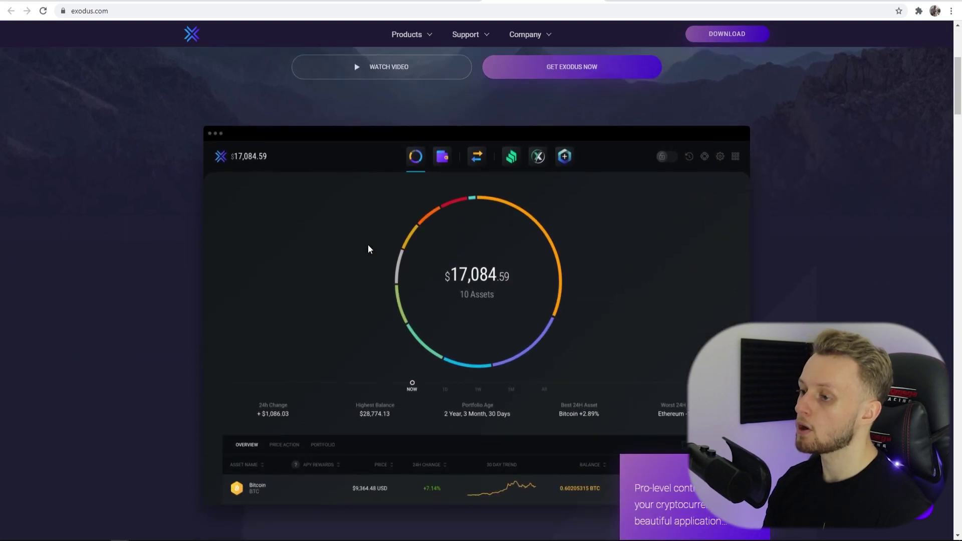
{"action": "scroll", "coordinate": [368, 248], "scroll_direction": "up", "scroll_amount": 10}
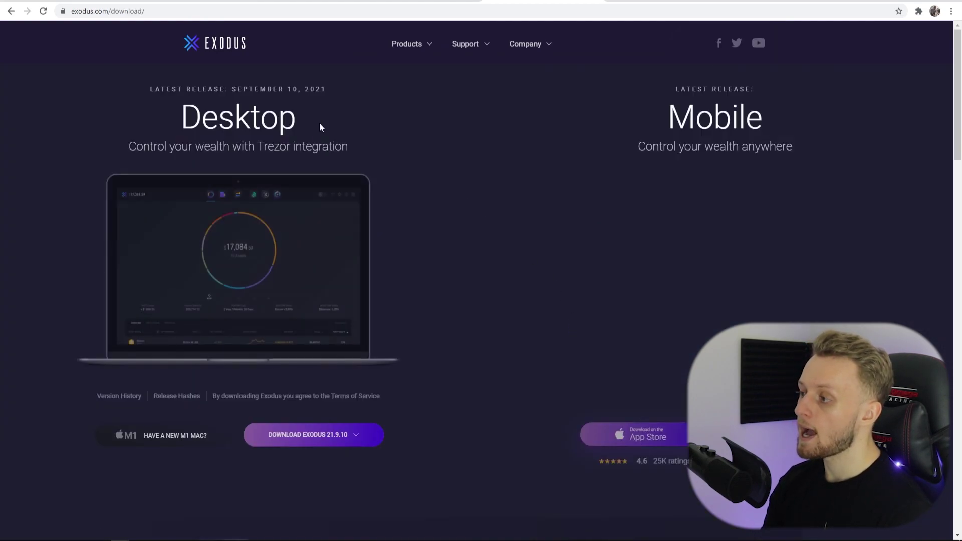
{"action": "left_click_drag", "start_coordinate": [297, 120], "coordinate": [179, 120]}
{"action": "left_click_drag", "start_coordinate": [651, 128], "coordinate": [779, 127]}
{"action": "left_click", "coordinate": [751, 118]}
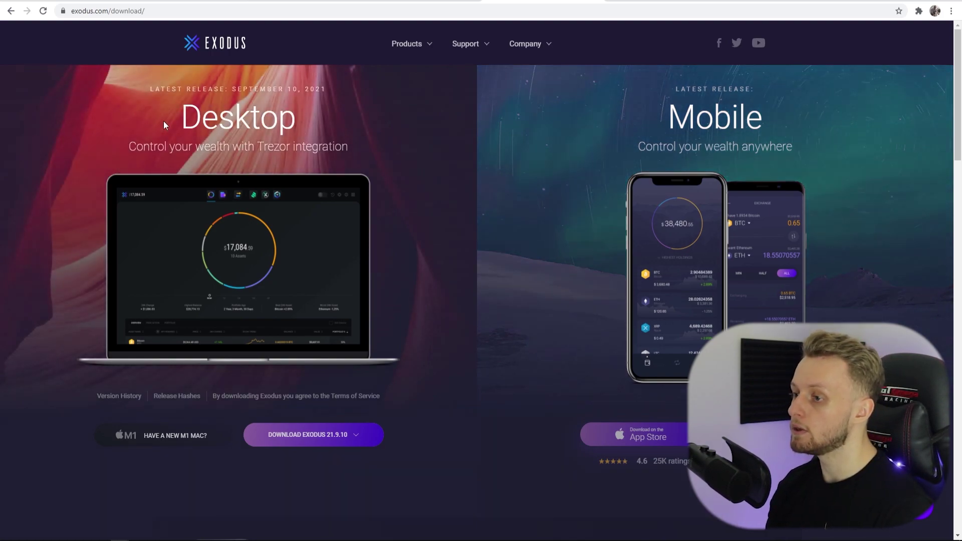
Download and install the 64-bit Windows Exodus app, then search the Start menu for 'exo'
{"action": "left_click", "coordinate": [328, 434]}
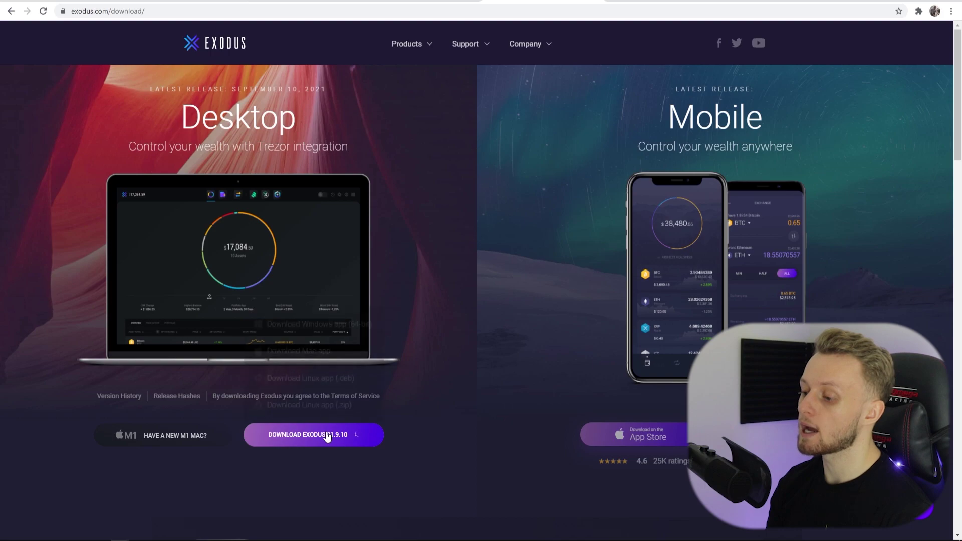
{"action": "left_click", "coordinate": [296, 325]}
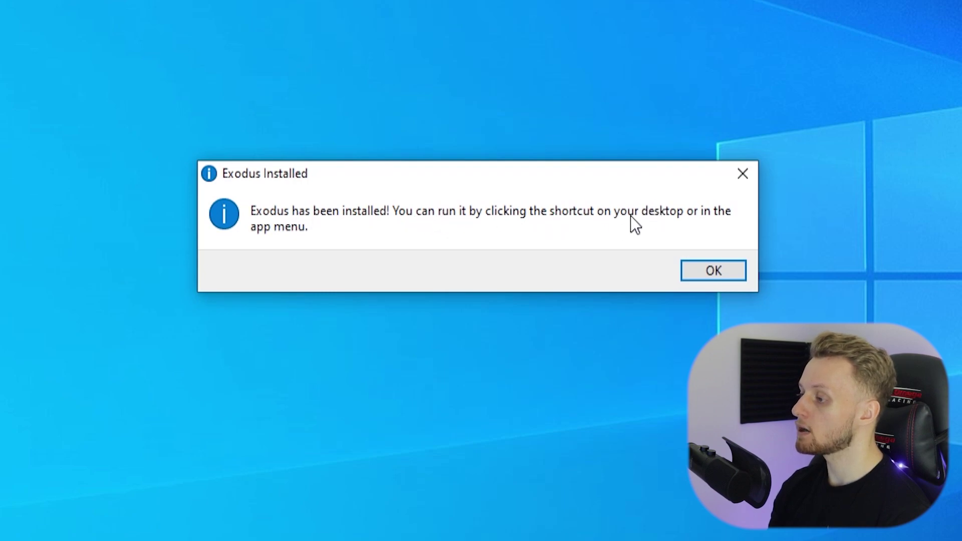
{"action": "left_click", "coordinate": [740, 270]}
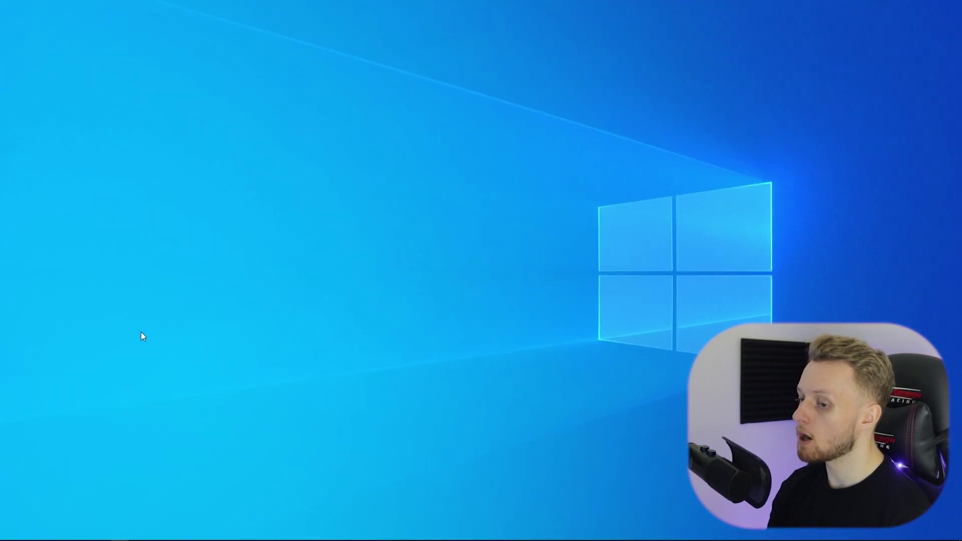
{"action": "left_click", "coordinate": [10, 534]}
{"action": "type", "text": "ex"}
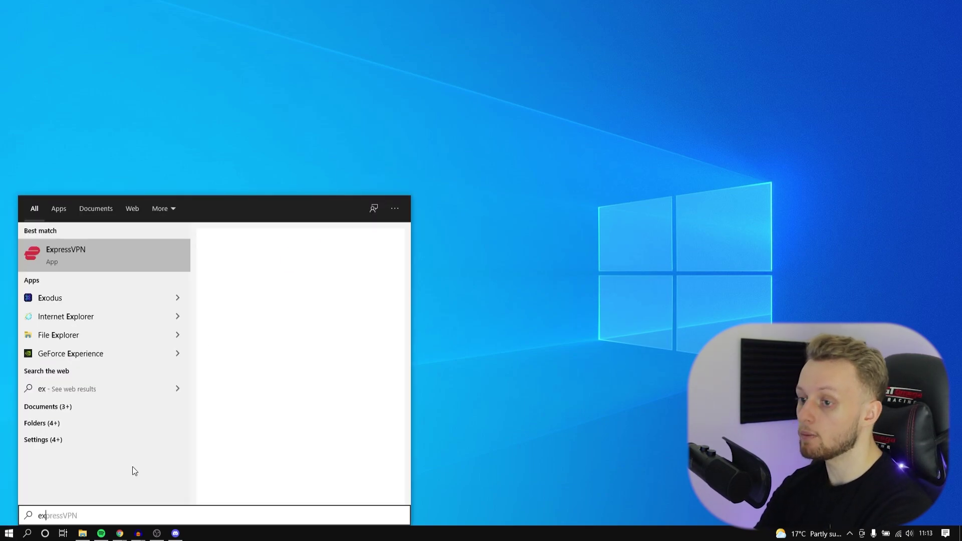
{"action": "type", "text": "o"}
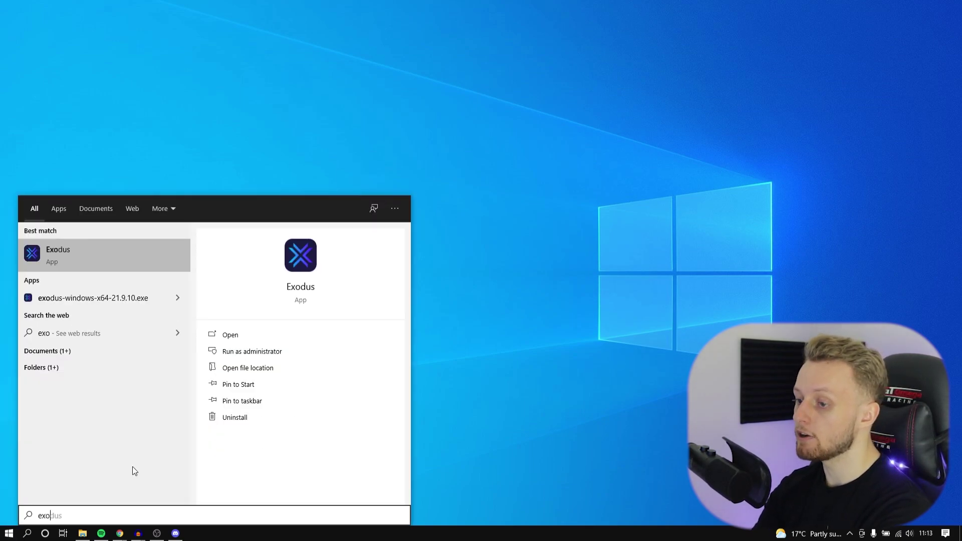
Launch Exodus 21.9.10 from the search result and wait for the $273.10 portfolio
{"action": "key", "text": "Return"}
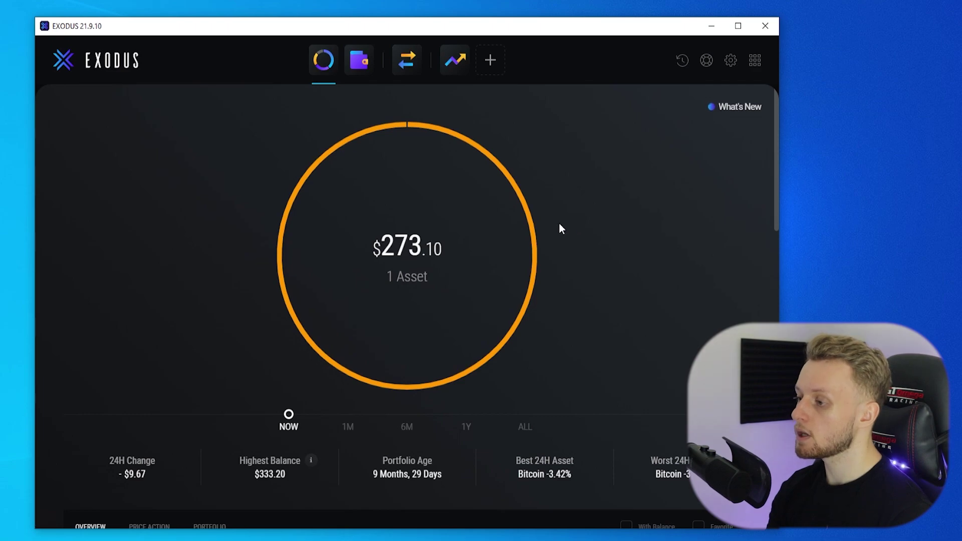
{"action": "mouse_move", "coordinate": [532, 231]}
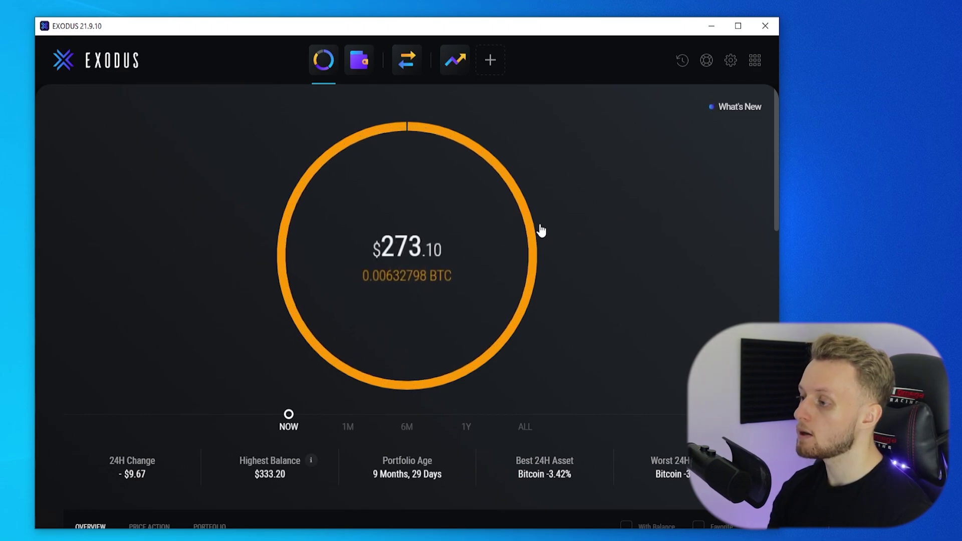
{"action": "scroll", "coordinate": [590, 217], "scroll_direction": "down", "scroll_amount": 7}
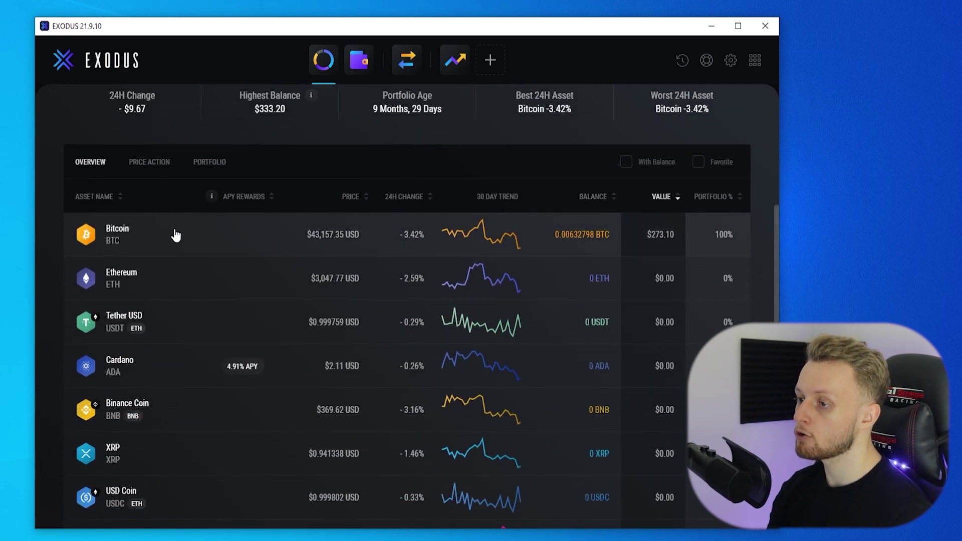
{"action": "scroll", "coordinate": [150, 232], "scroll_direction": "down", "scroll_amount": 1}
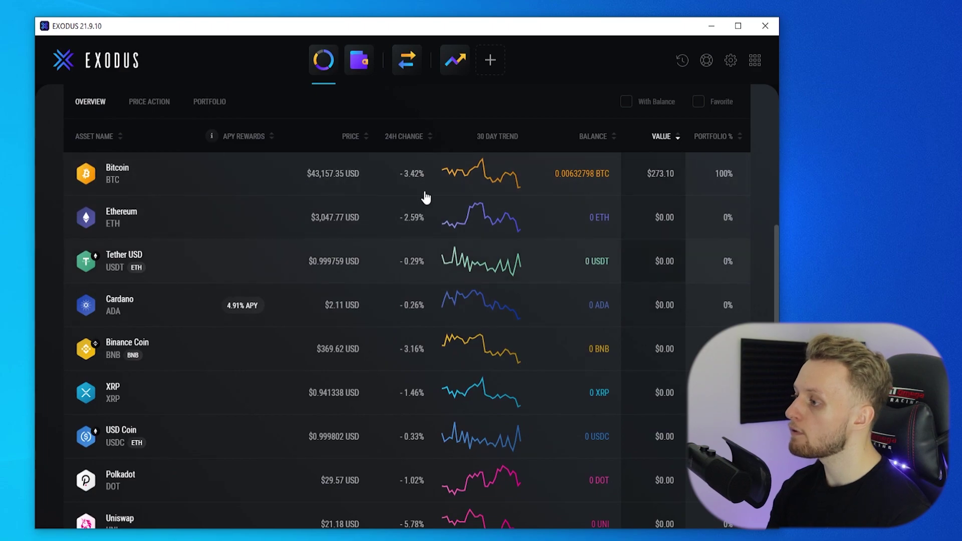
{"action": "mouse_move", "coordinate": [484, 195]}
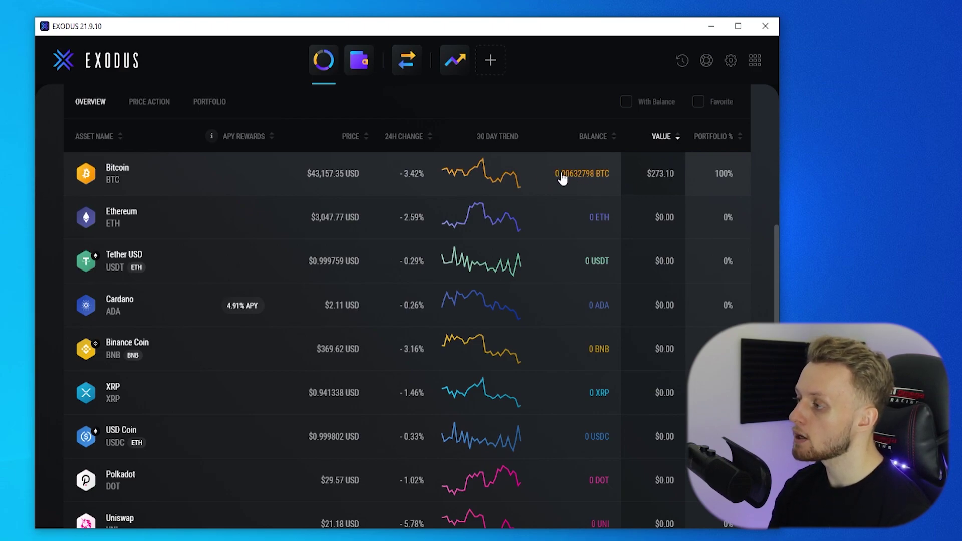
{"action": "scroll", "coordinate": [489, 228], "scroll_direction": "down", "scroll_amount": 4}
{"action": "scroll", "coordinate": [490, 228], "scroll_direction": "down", "scroll_amount": 8}
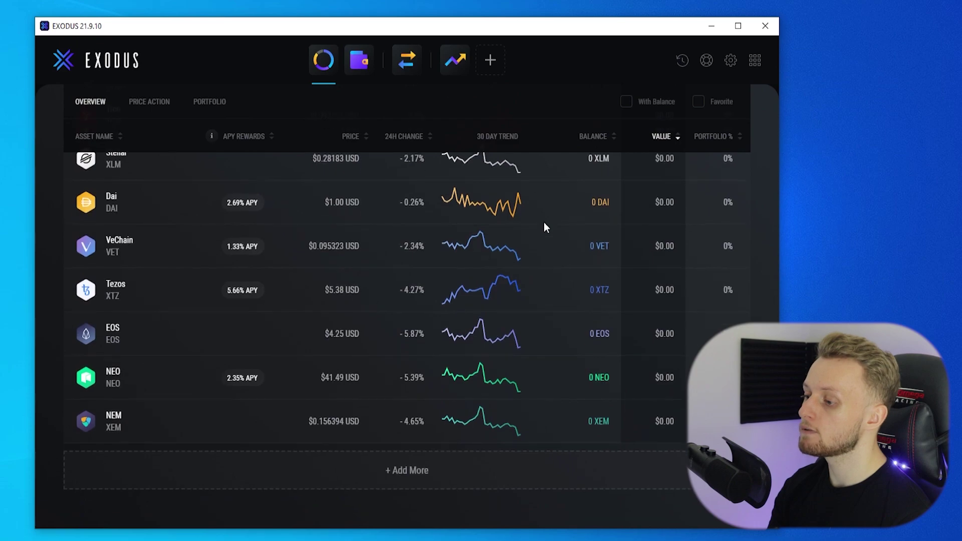
{"action": "scroll", "coordinate": [505, 310], "scroll_direction": "up", "scroll_amount": 12}
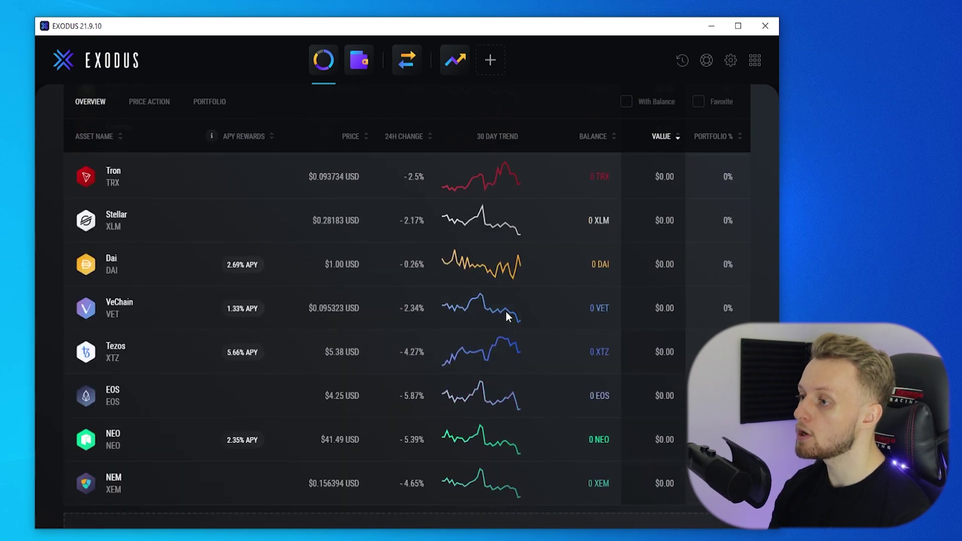
{"action": "scroll", "coordinate": [502, 308], "scroll_direction": "up", "scroll_amount": 6}
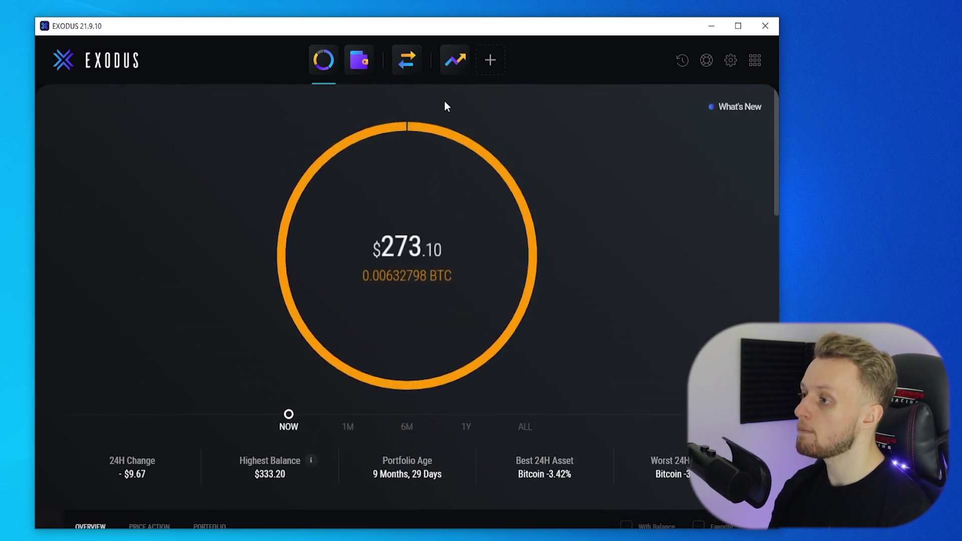
Open the wallet view, glance at Ethereum, then settle on the 0.00632798 BTC Bitcoin wallet
{"action": "left_click", "coordinate": [359, 67]}
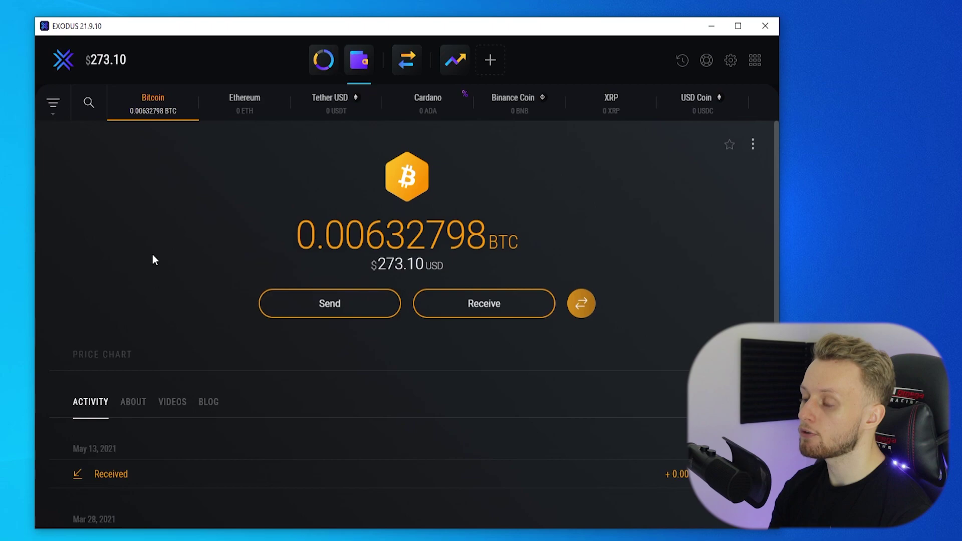
{"action": "left_click", "coordinate": [249, 102]}
{"action": "left_click", "coordinate": [161, 104]}
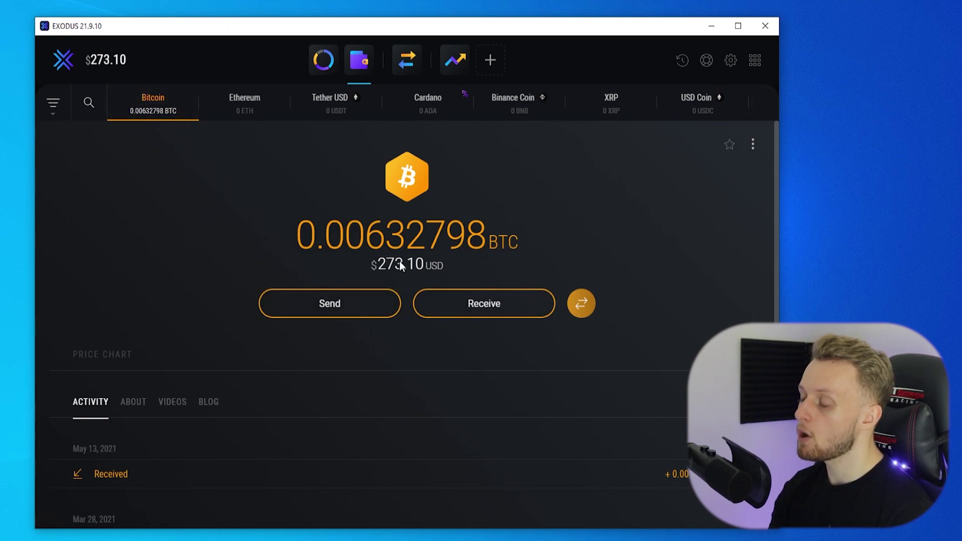
Show the Bitcoin receive address and QR code and copy it, repeating the copy once more
{"action": "left_click", "coordinate": [489, 307]}
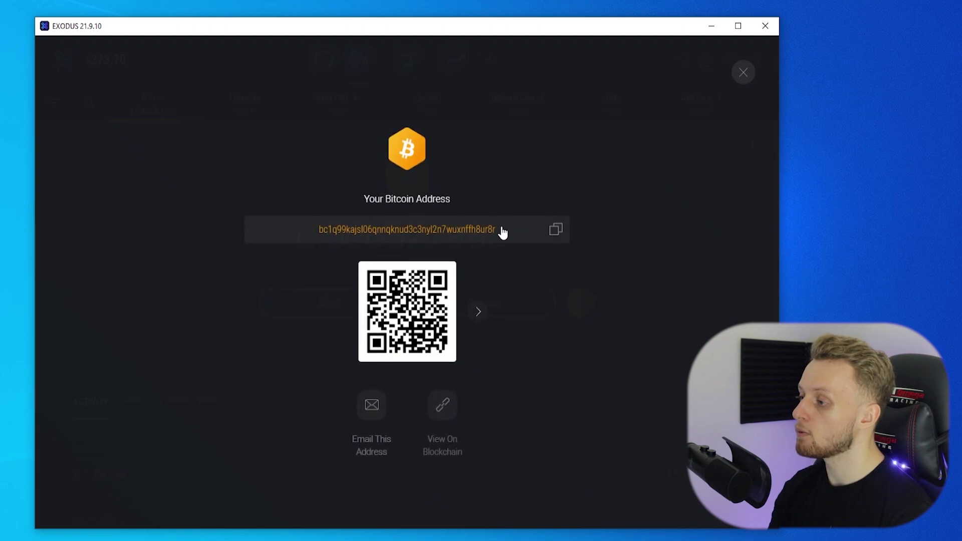
{"action": "left_click", "coordinate": [556, 229]}
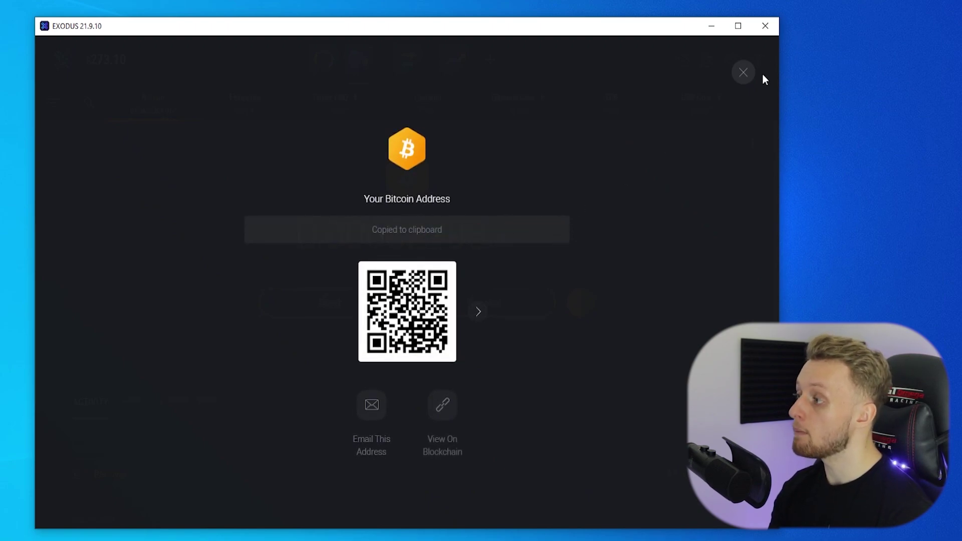
{"action": "left_click", "coordinate": [743, 74]}
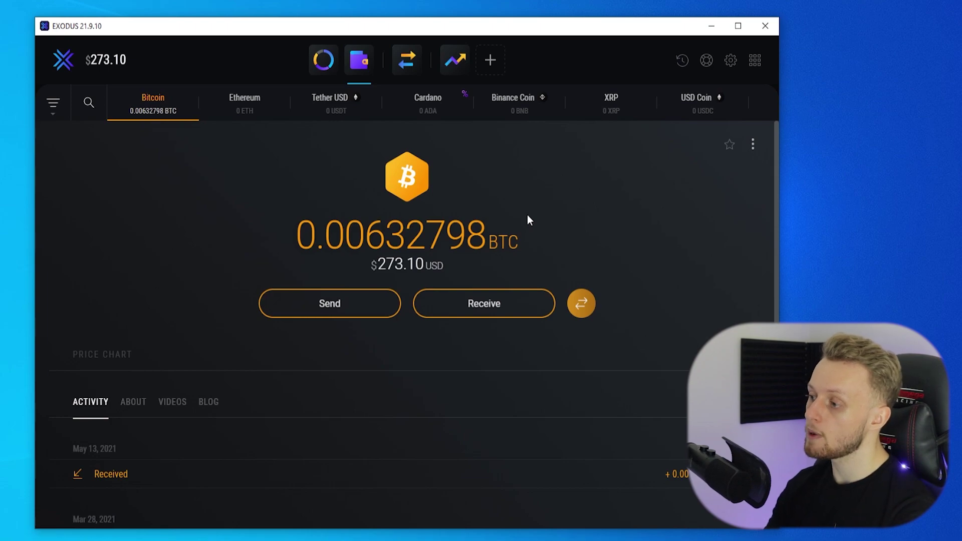
{"action": "left_click", "coordinate": [497, 302]}
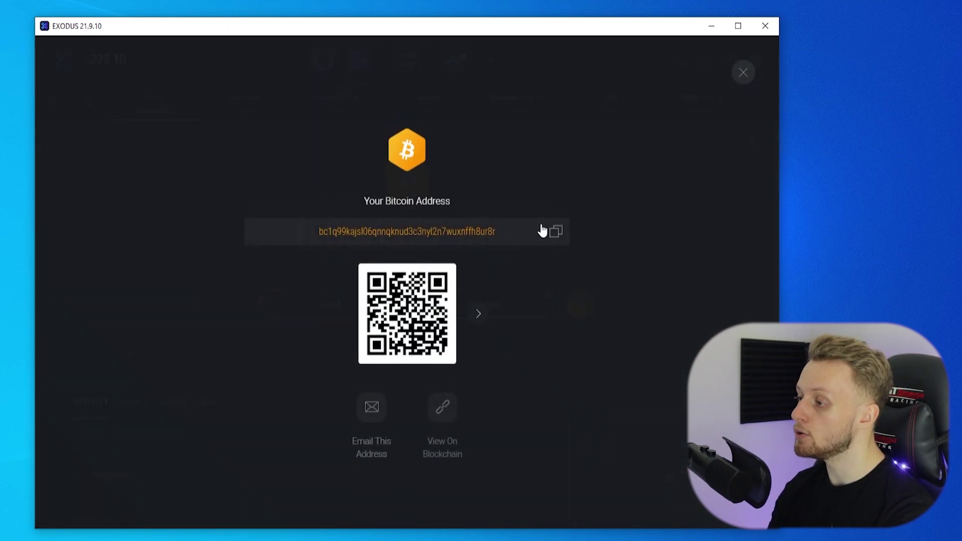
{"action": "left_click", "coordinate": [546, 230]}
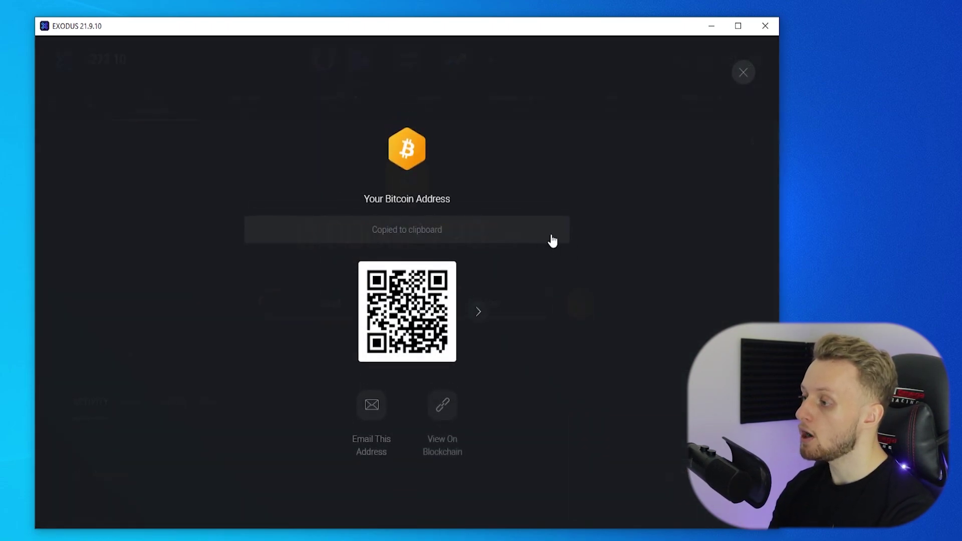
Copy the Ethereum receive address to the clipboard and close its window
{"action": "left_click", "coordinate": [744, 75]}
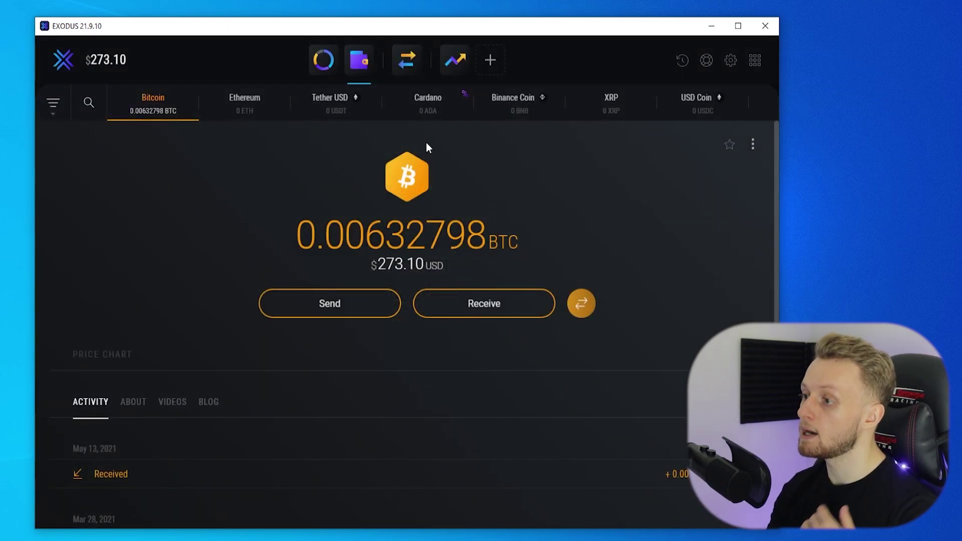
{"action": "left_click", "coordinate": [254, 109]}
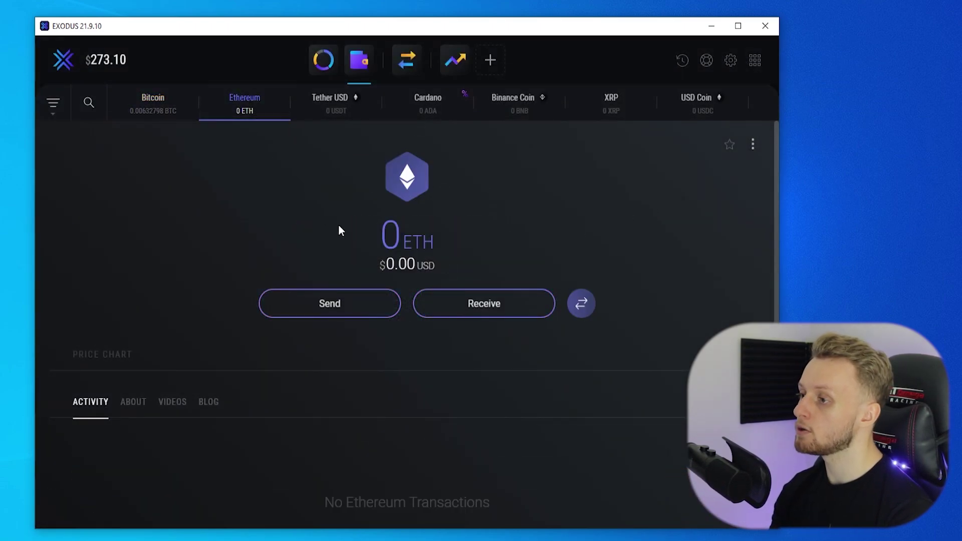
{"action": "left_click", "coordinate": [493, 303]}
{"action": "left_click", "coordinate": [556, 237]}
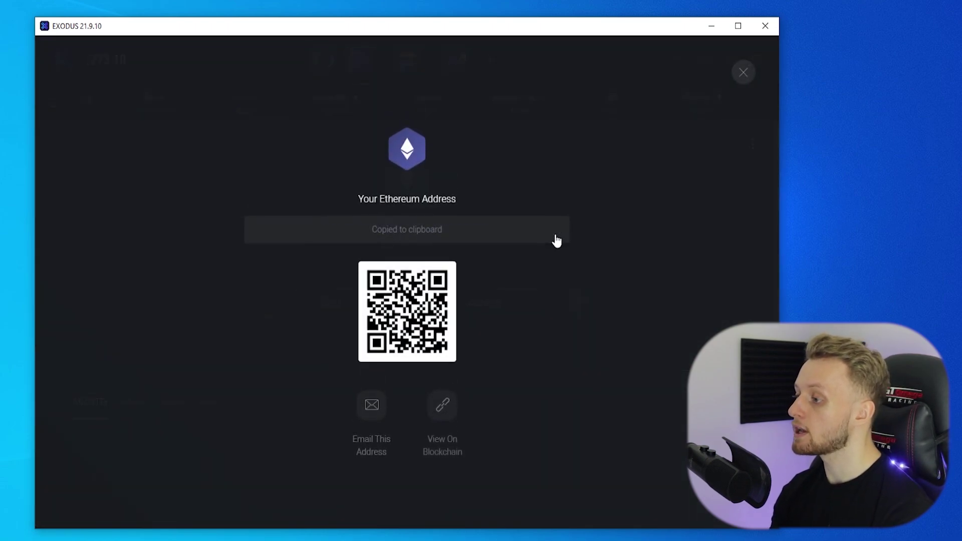
{"action": "left_click", "coordinate": [744, 74]}
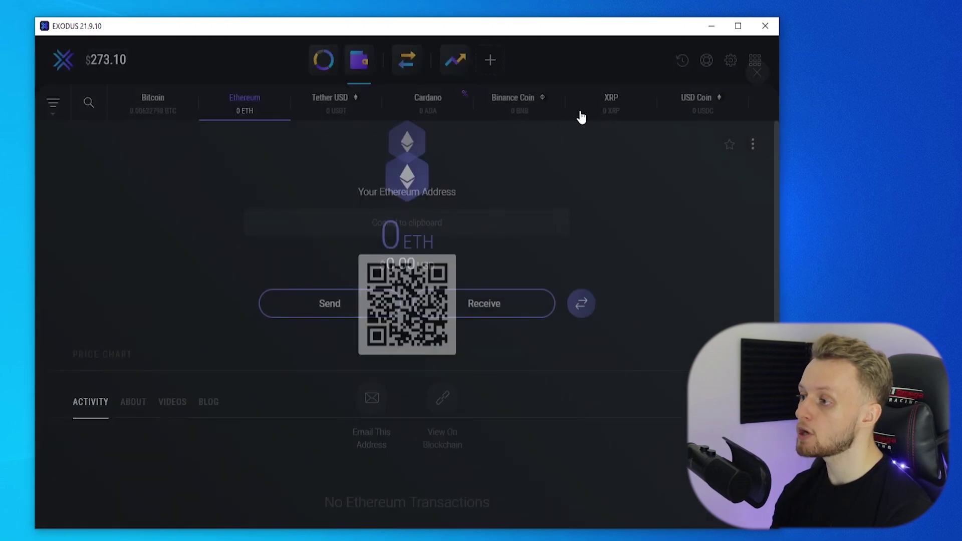
Return to the Bitcoin wallet and scroll through its received transactions
{"action": "left_click", "coordinate": [173, 118]}
{"action": "scroll", "coordinate": [396, 202], "scroll_direction": "down", "scroll_amount": 3}
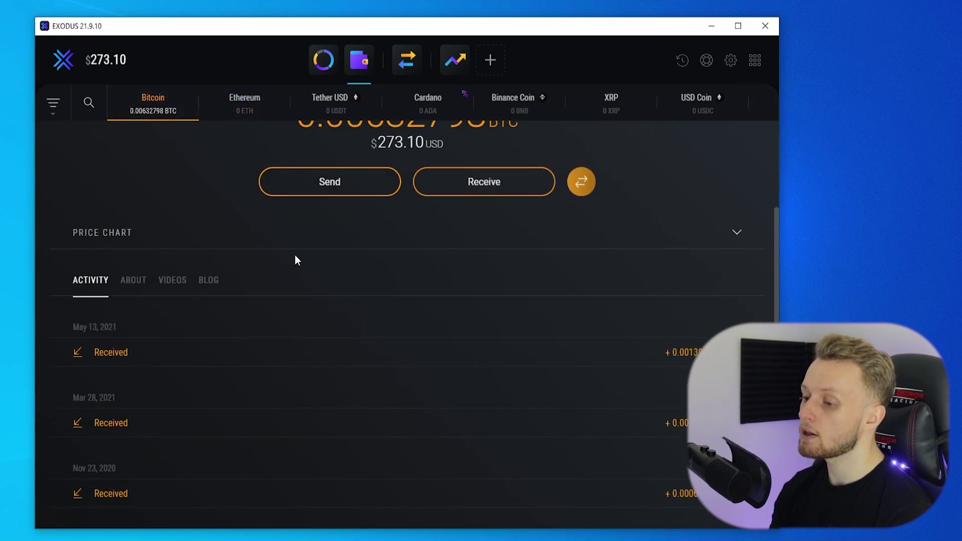
{"action": "scroll", "coordinate": [287, 263], "scroll_direction": "down", "scroll_amount": 1}
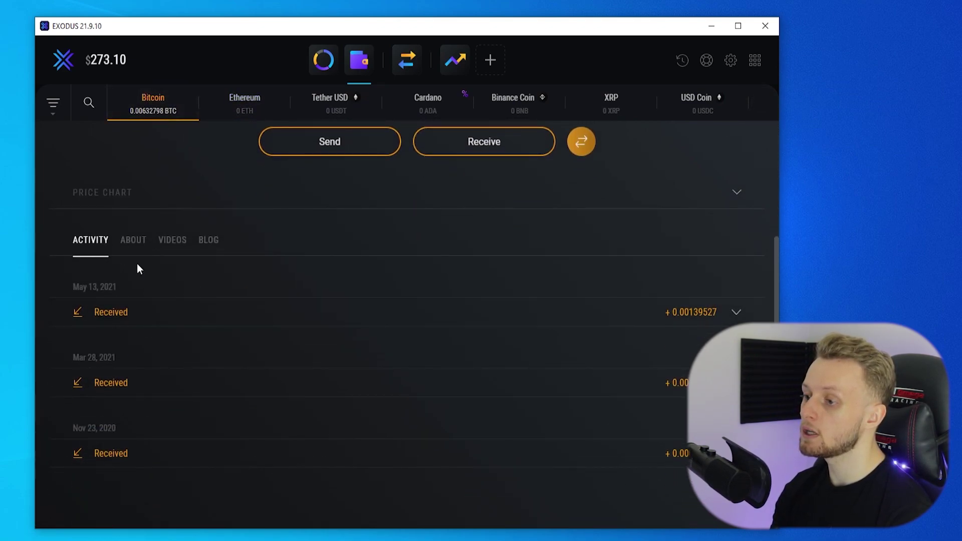
{"action": "scroll", "coordinate": [193, 295], "scroll_direction": "up", "scroll_amount": 4}
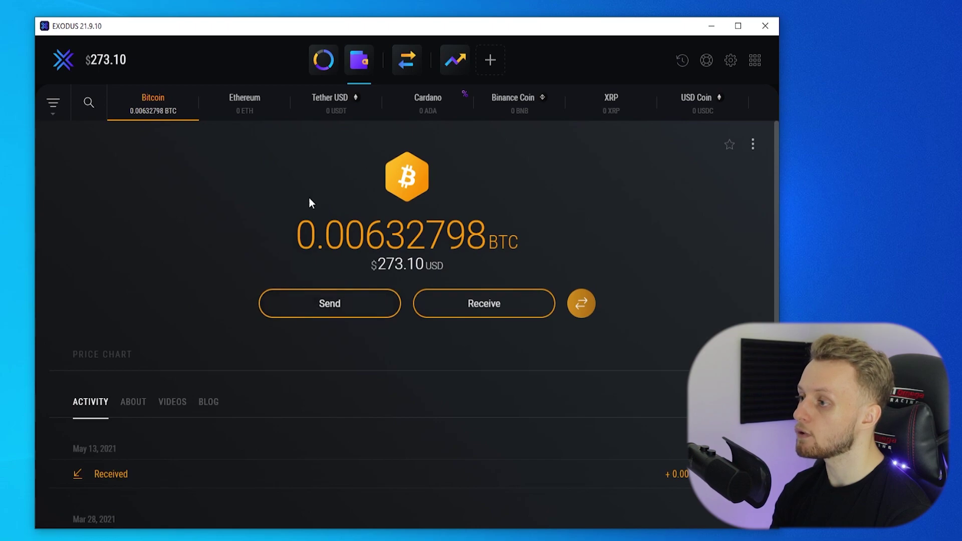
Preview a 123 BTC-to-ETH swap on the Exchange page, then clear the amount to 0.00
{"action": "left_click", "coordinate": [413, 64]}
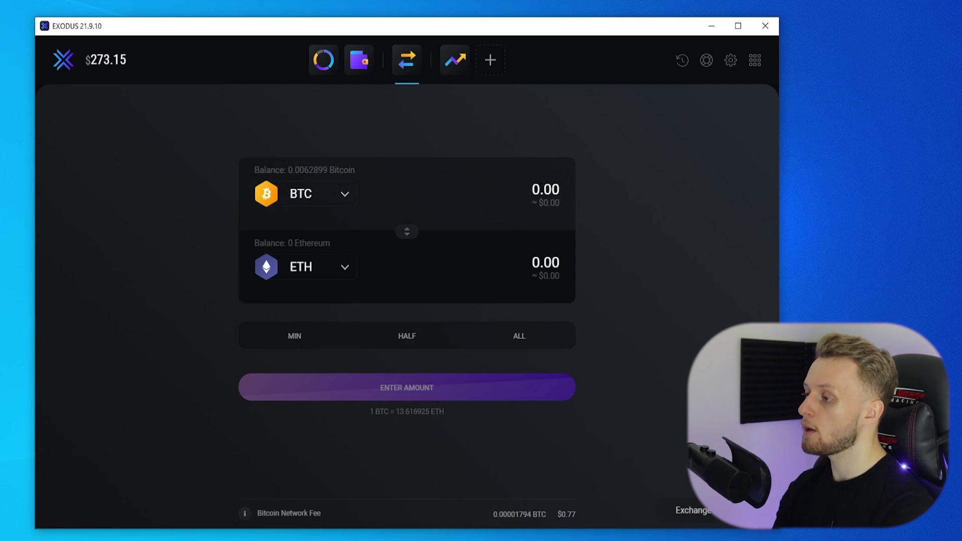
{"action": "type", "text": "123"}
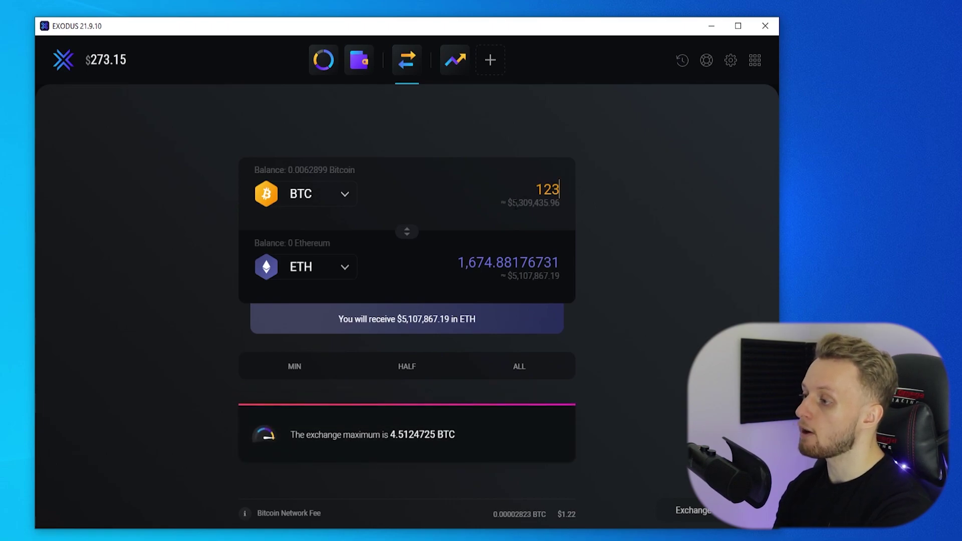
{"action": "key", "text": "Tab"}
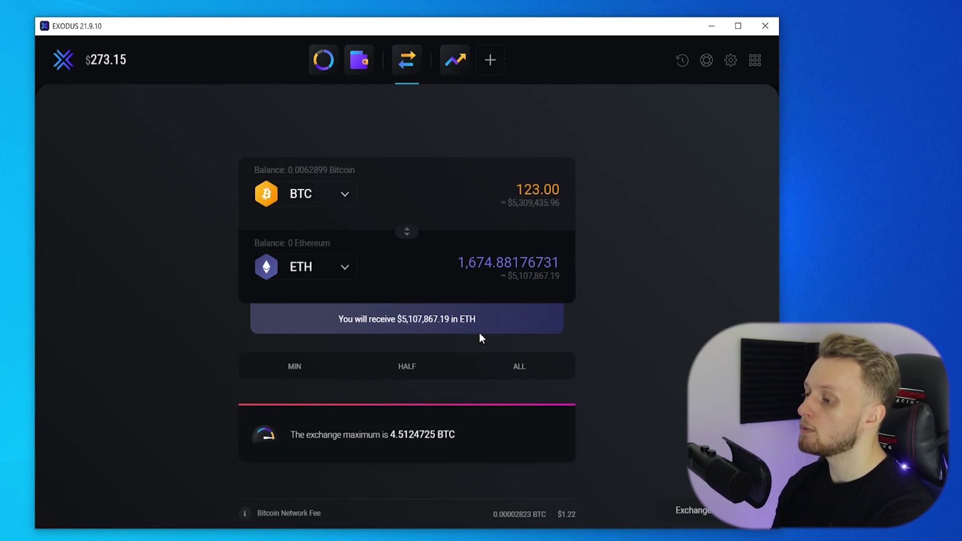
{"action": "left_click_drag", "start_coordinate": [558, 189], "coordinate": [507, 195]}
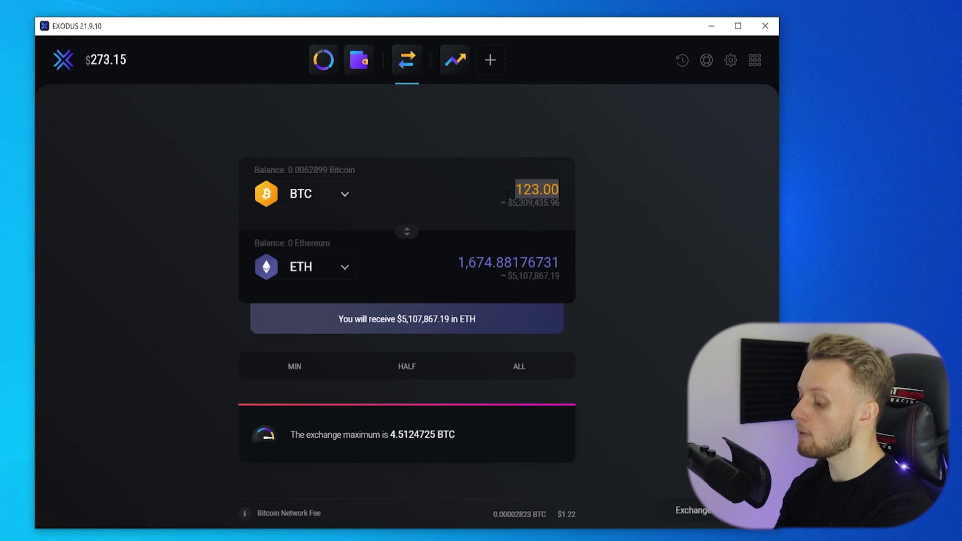
{"action": "key", "text": "BackSpace"}
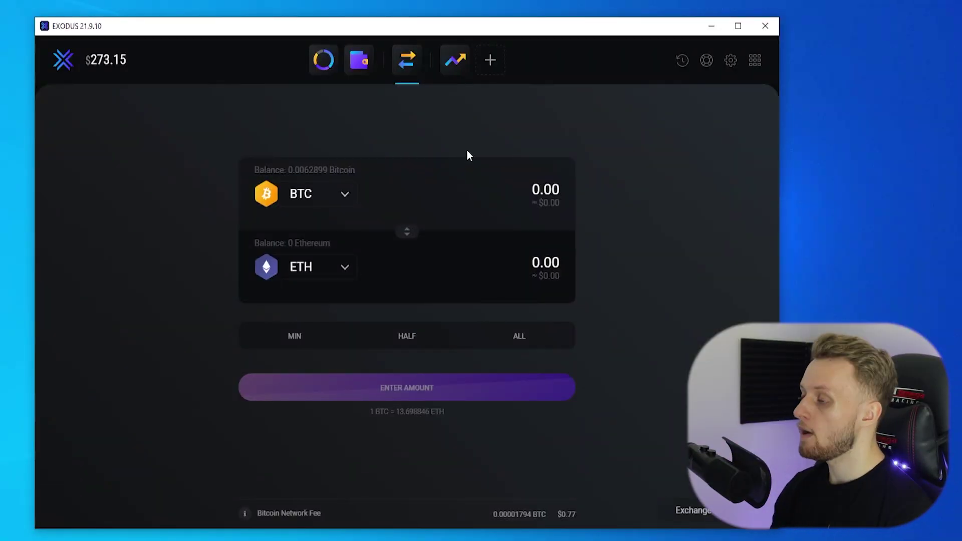
View the EXIT investor registration page, then go back to the Portfolio showing $273.15
{"action": "left_click", "coordinate": [454, 61]}
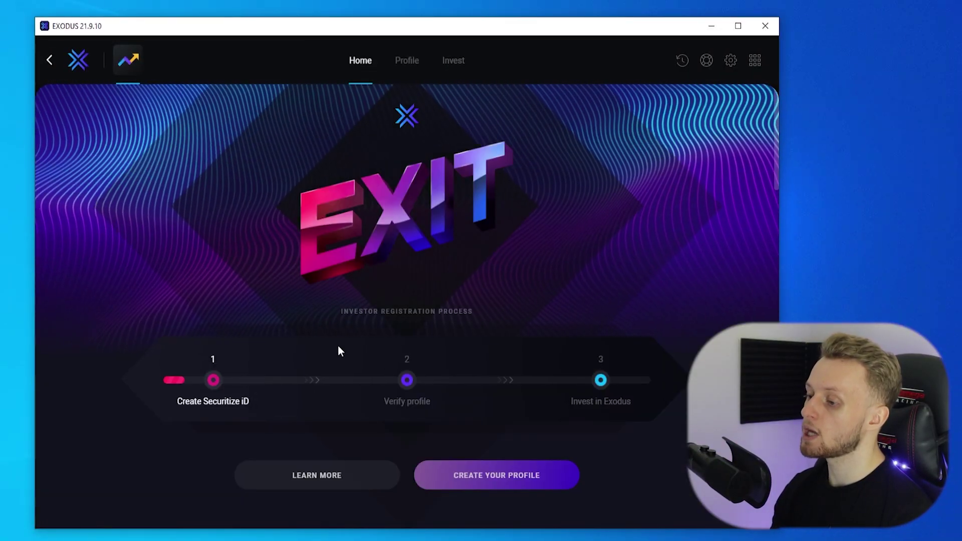
{"action": "scroll", "coordinate": [440, 276], "scroll_direction": "down", "scroll_amount": 3}
{"action": "scroll", "coordinate": [512, 235], "scroll_direction": "up", "scroll_amount": 3}
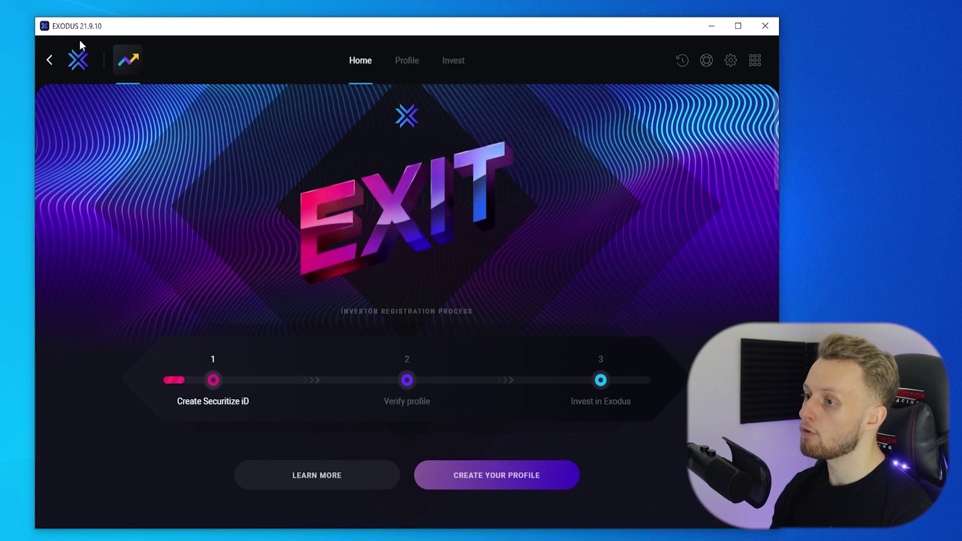
{"action": "left_click", "coordinate": [50, 60]}
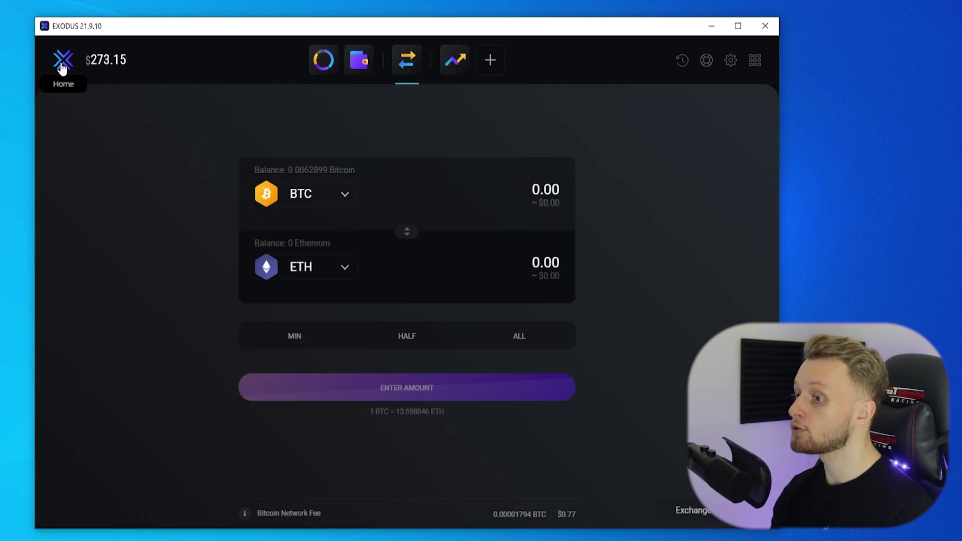
{"action": "left_click", "coordinate": [62, 69]}
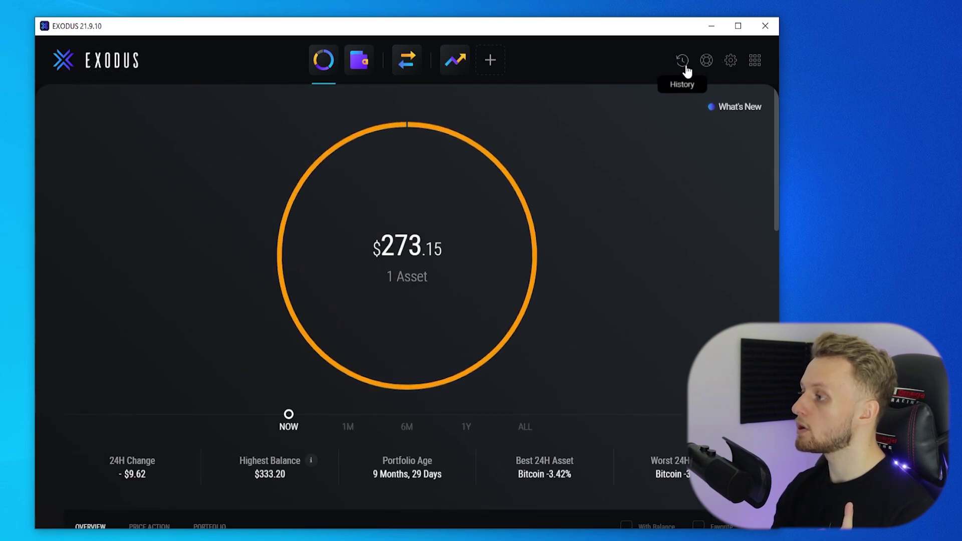
Open Settings to the Backup tab showing Backup Complete, password reset and recovery phrase options
{"action": "left_click", "coordinate": [731, 62]}
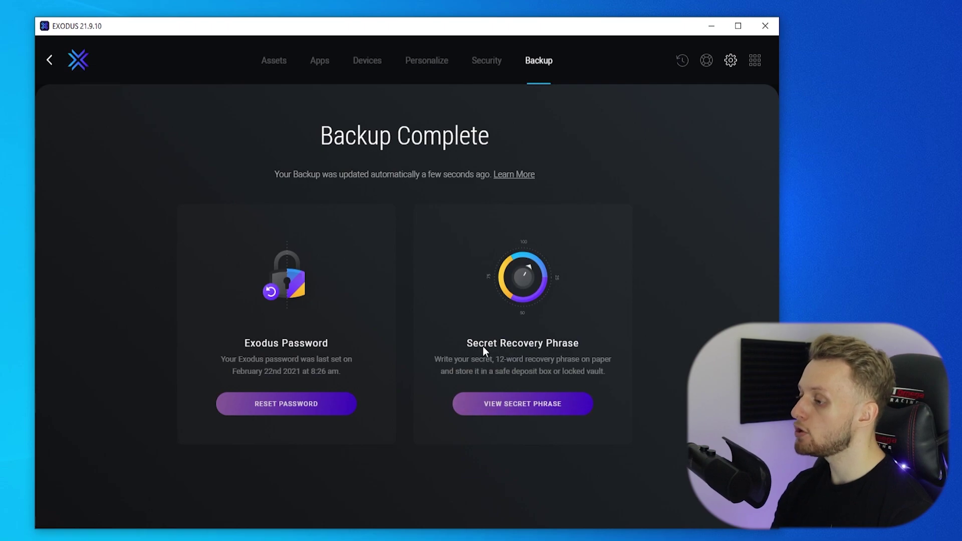
Reveal the Your Secret Phrase screen and highlight '12-word phrase' in its instructions
{"action": "left_click", "coordinate": [496, 409]}
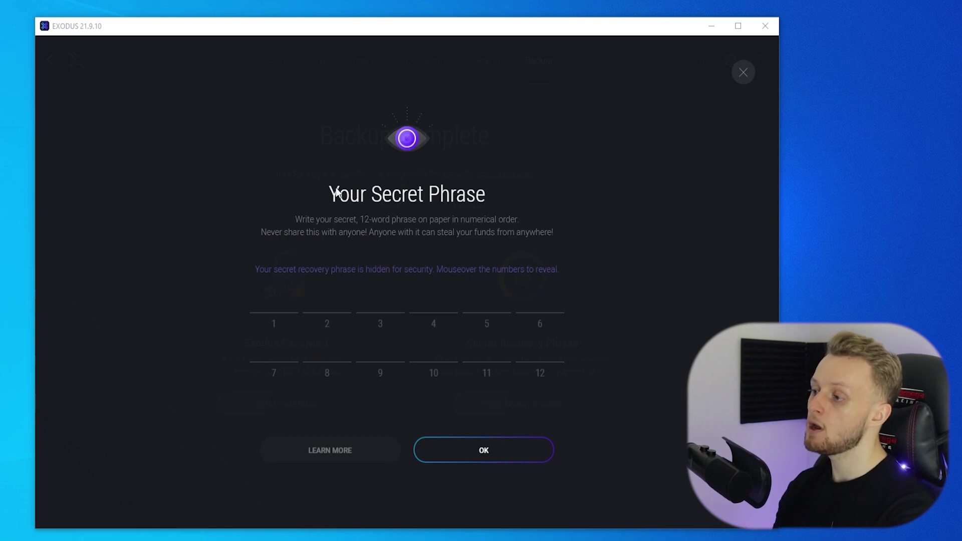
{"action": "left_click_drag", "start_coordinate": [360, 219], "coordinate": [414, 220]}
{"action": "left_click", "coordinate": [417, 218]}
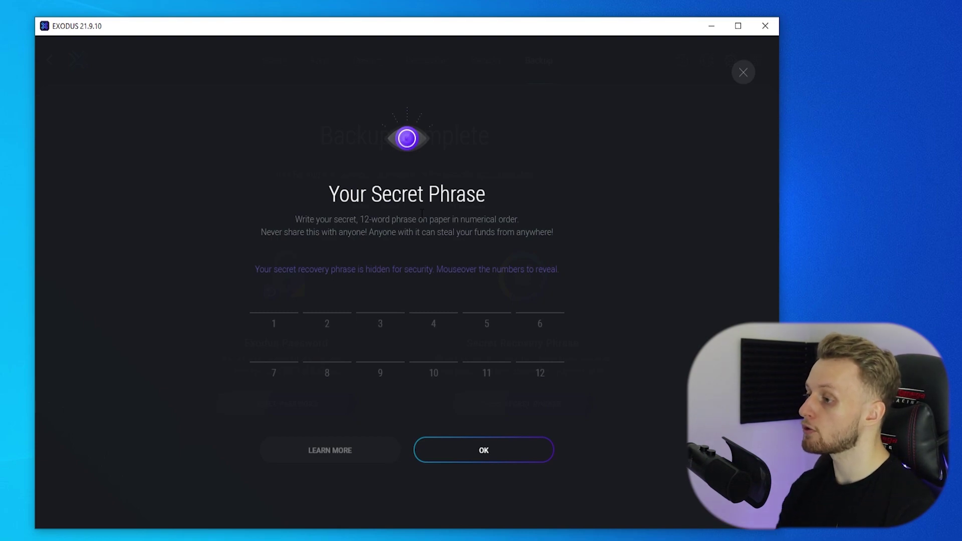
{"action": "left_click_drag", "start_coordinate": [360, 219], "coordinate": [418, 219]}
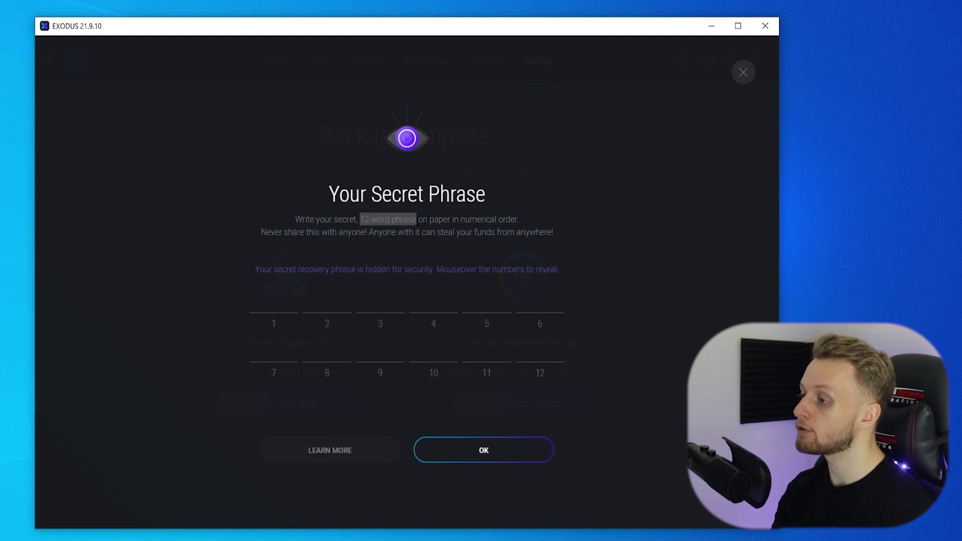
Leave the secret phrase screen and bring up the empty Bitcoin send form from the wallet
{"action": "left_click", "coordinate": [473, 233]}
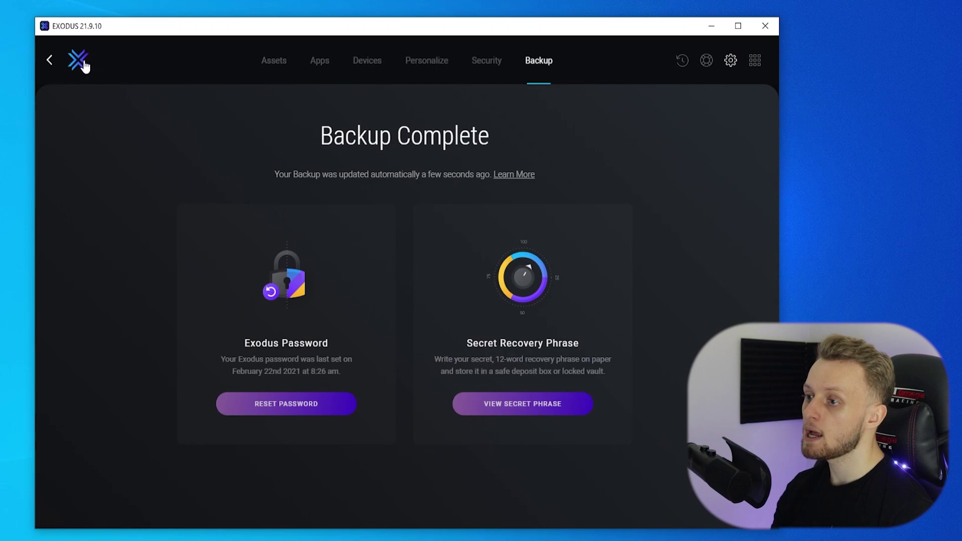
{"action": "left_click", "coordinate": [66, 77]}
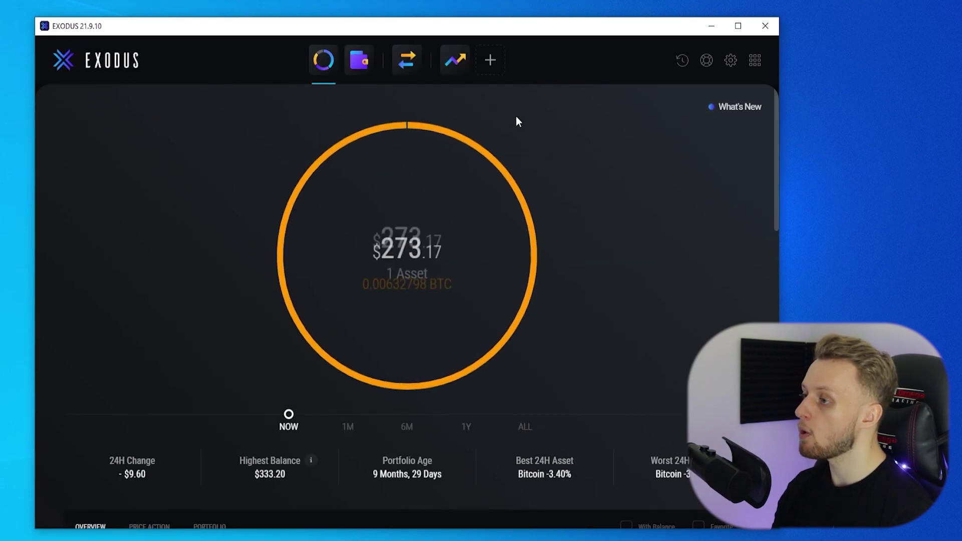
{"action": "left_click", "coordinate": [359, 67]}
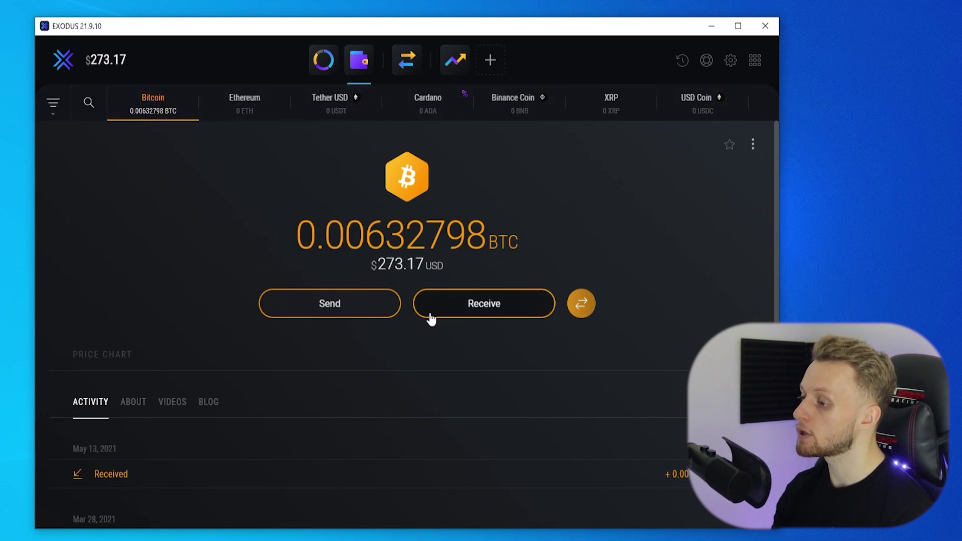
{"action": "left_click", "coordinate": [303, 306]}
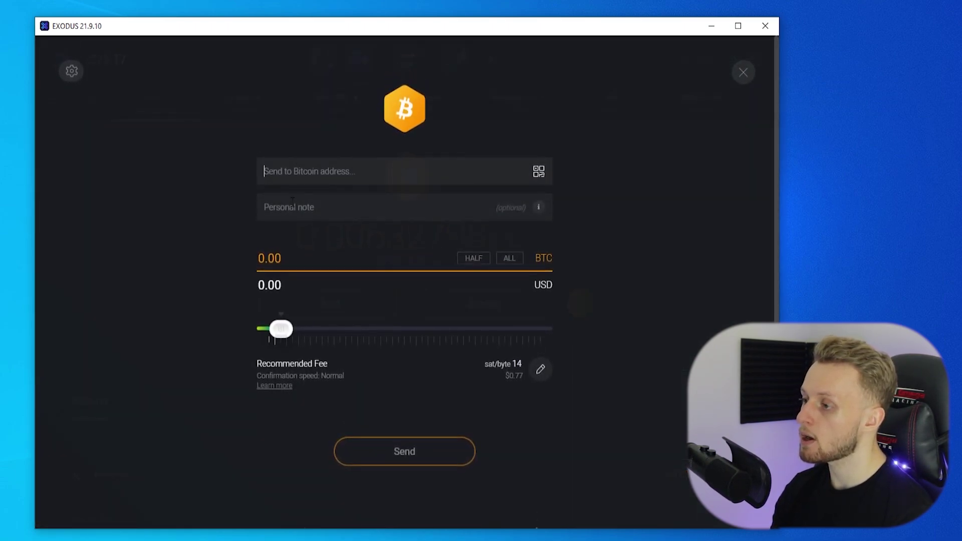